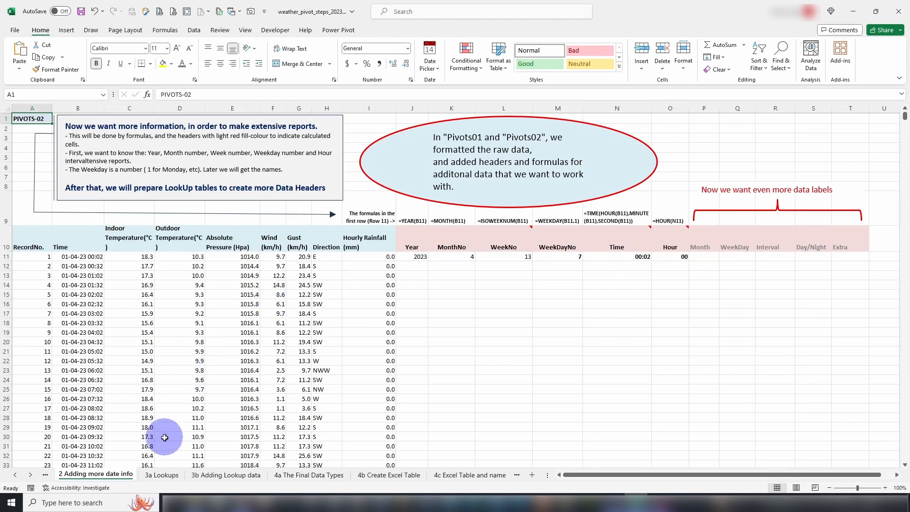
# Step: Examine the weekday, month and hour interval translation tables on the 3a Lookups sheet
pyautogui.click(166, 476)
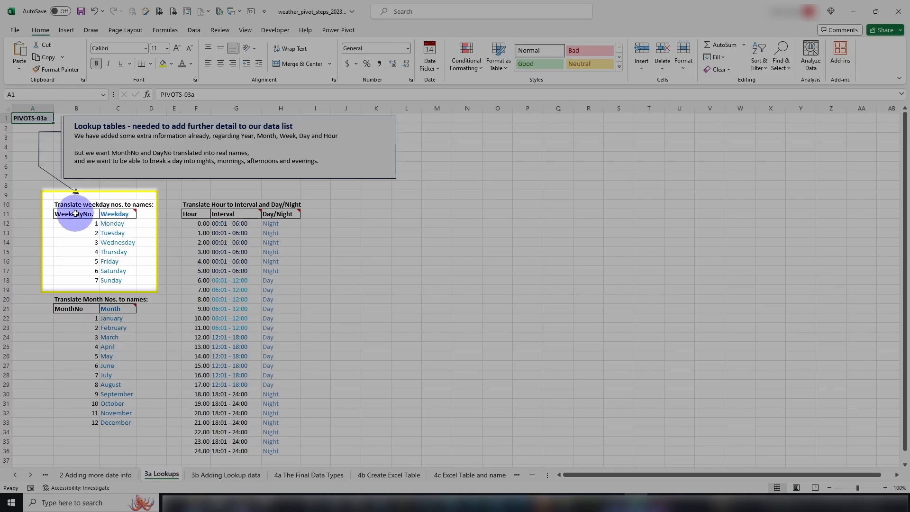
pyautogui.click(73, 212)
pyautogui.moveTo(174, 116); pyautogui.dragTo(326, 306)
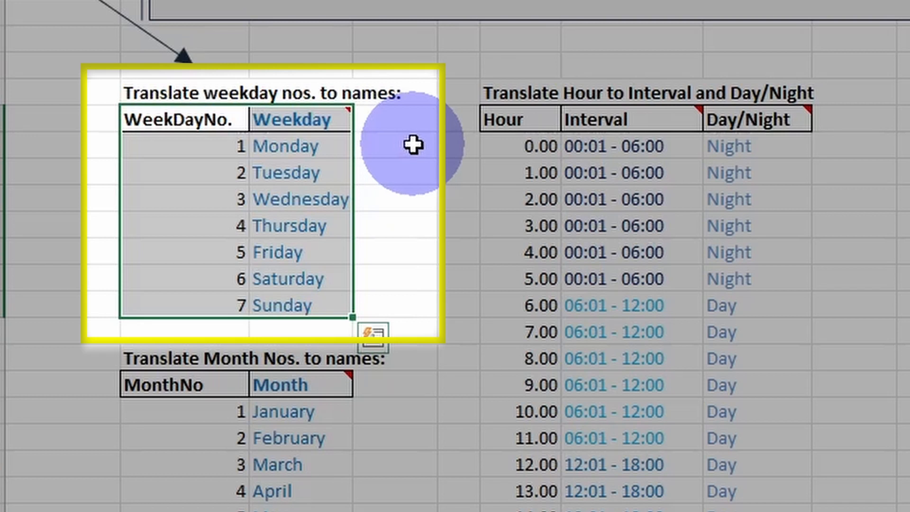
pyautogui.moveTo(317, 124)
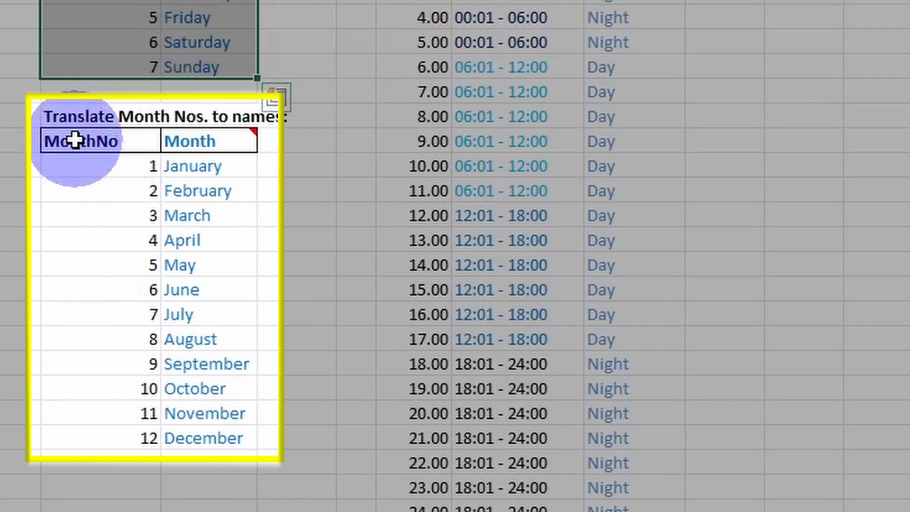
pyautogui.moveTo(75, 140)
pyautogui.mouseDown()
pyautogui.moveTo(214, 362)
pyautogui.moveTo(217, 428)
pyautogui.mouseUp()
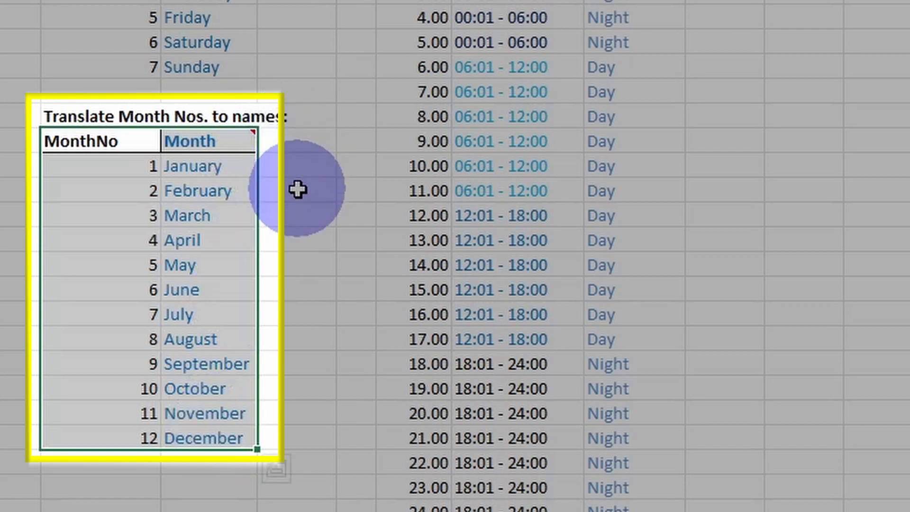
pyautogui.moveTo(221, 149)
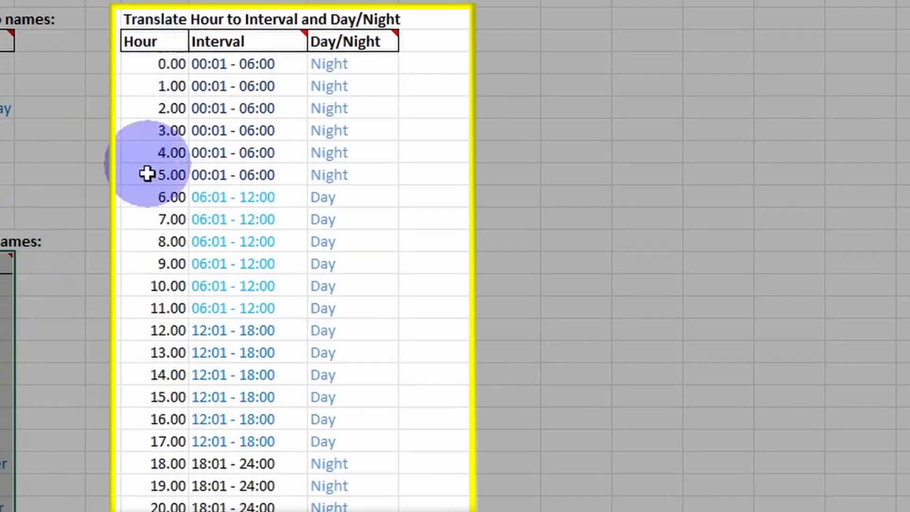
pyautogui.moveTo(200, 64); pyautogui.dragTo(379, 511)
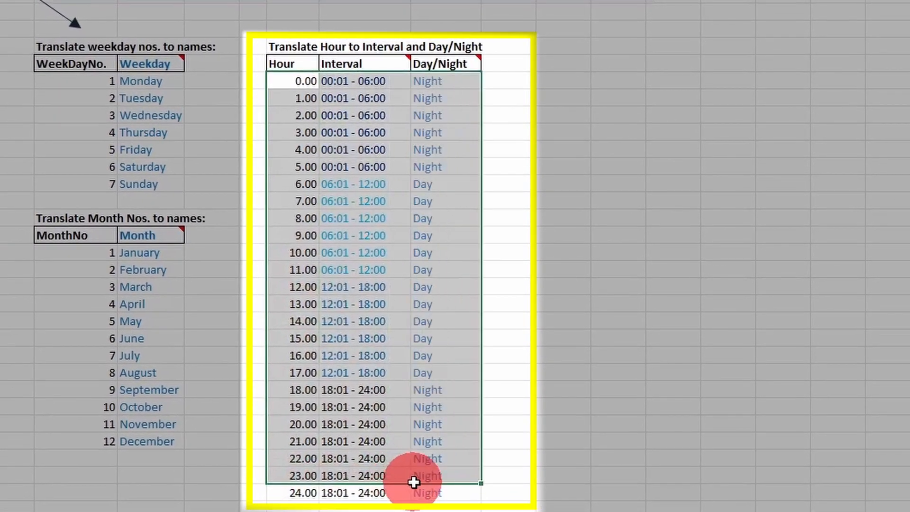
pyautogui.moveTo(414, 482); pyautogui.dragTo(418, 491)
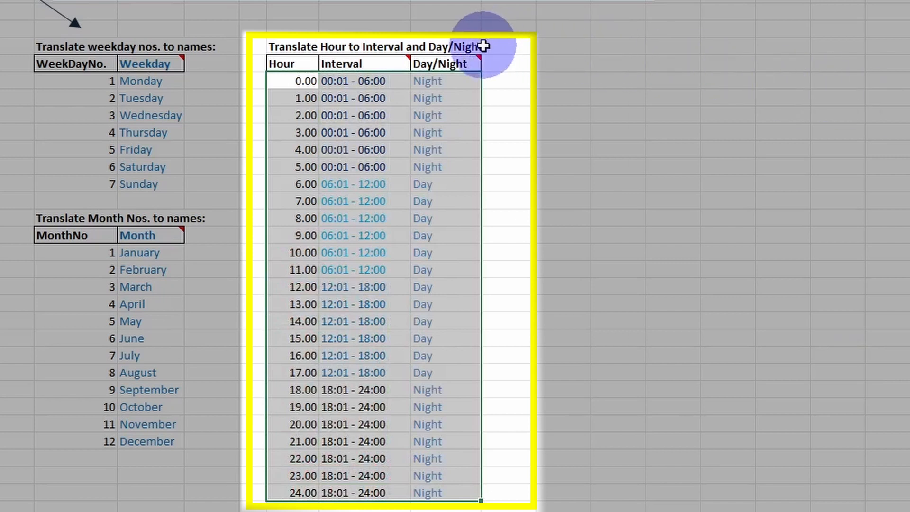
pyautogui.moveTo(462, 60)
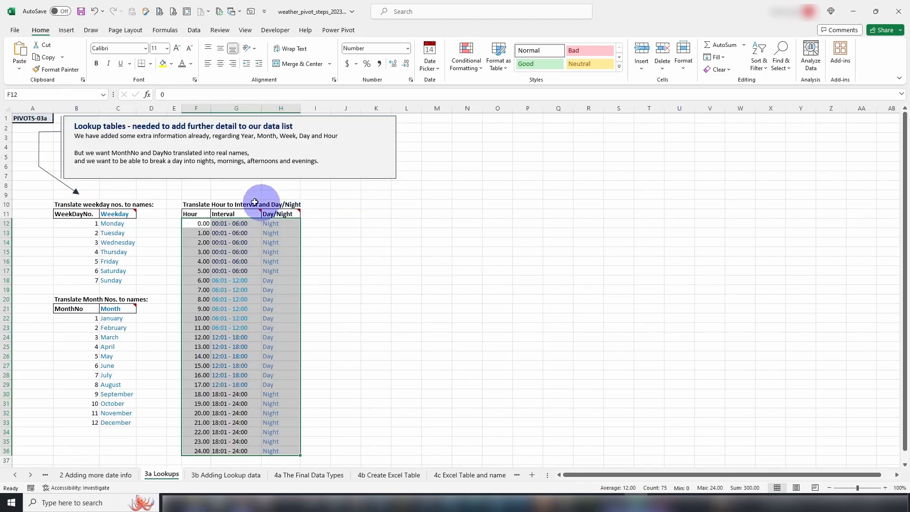
pyautogui.click(36, 117)
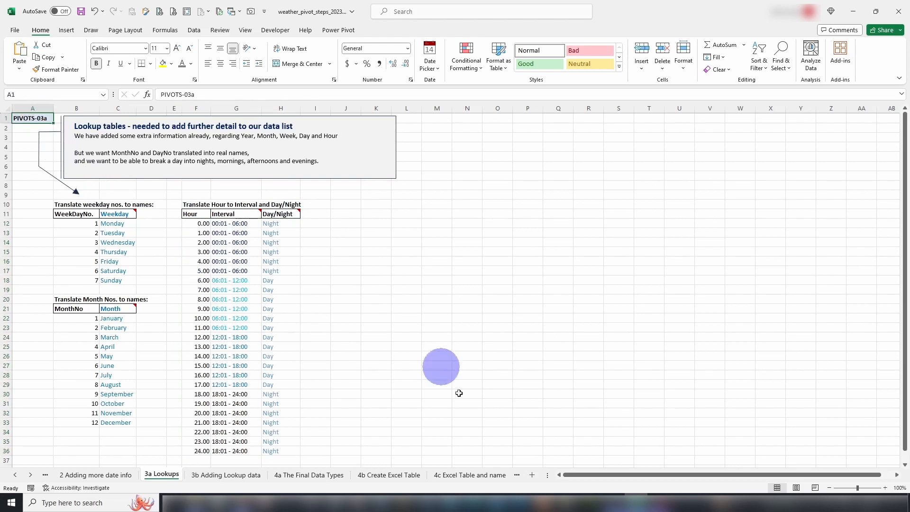
# Step: On the 2 Adding more date info sheet, start a VLOOKUP formula in Month cell P11 with MonthNo cell K11 as lookup value
pyautogui.click(116, 476)
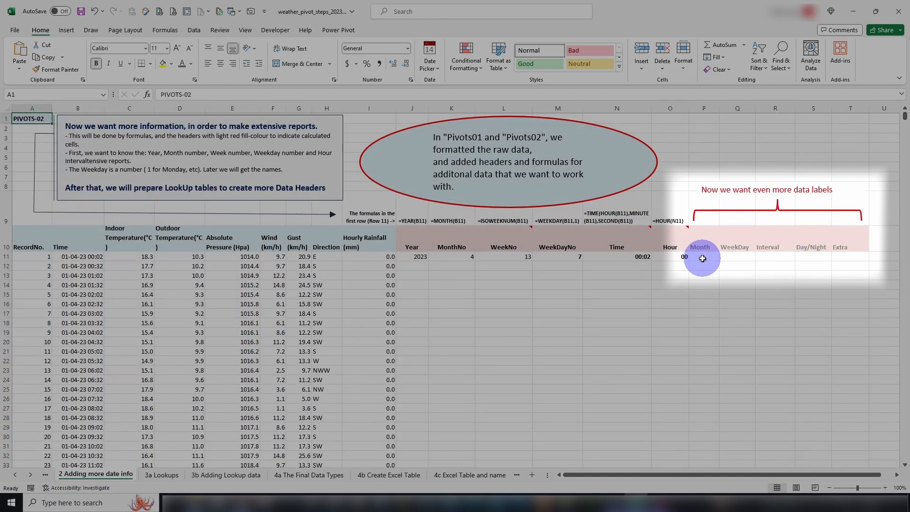
pyautogui.click(702, 259)
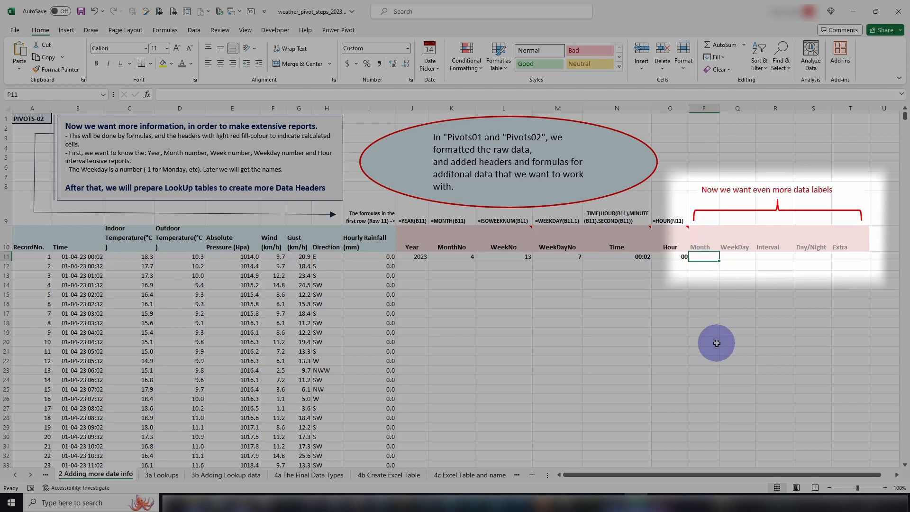
pyautogui.write('=v')
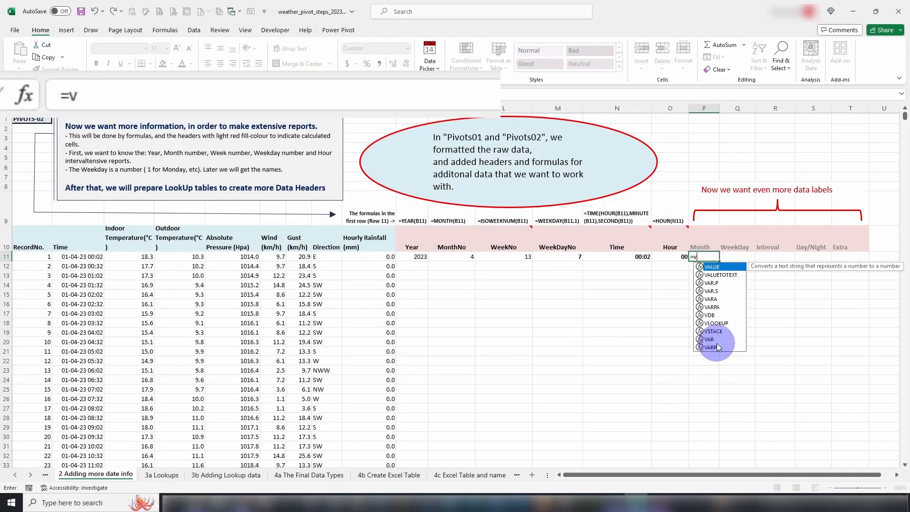
pyautogui.write('looku')
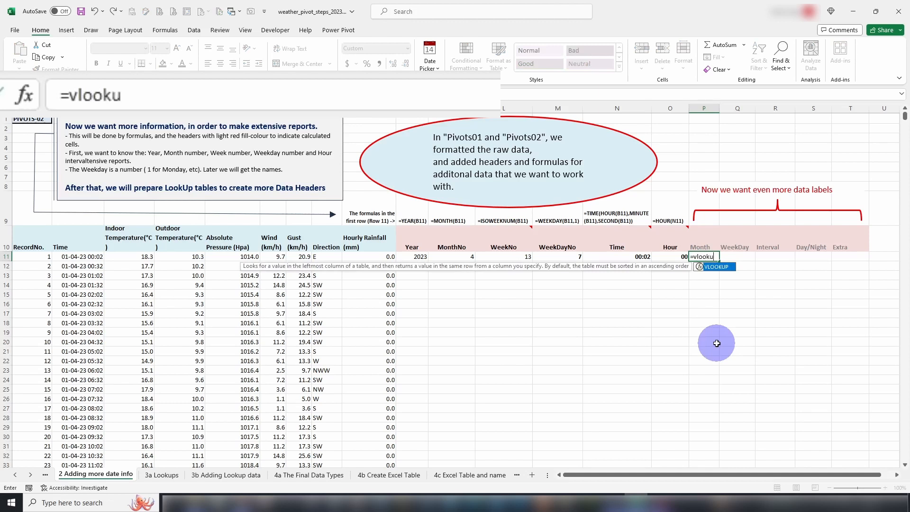
pyautogui.write('p(')
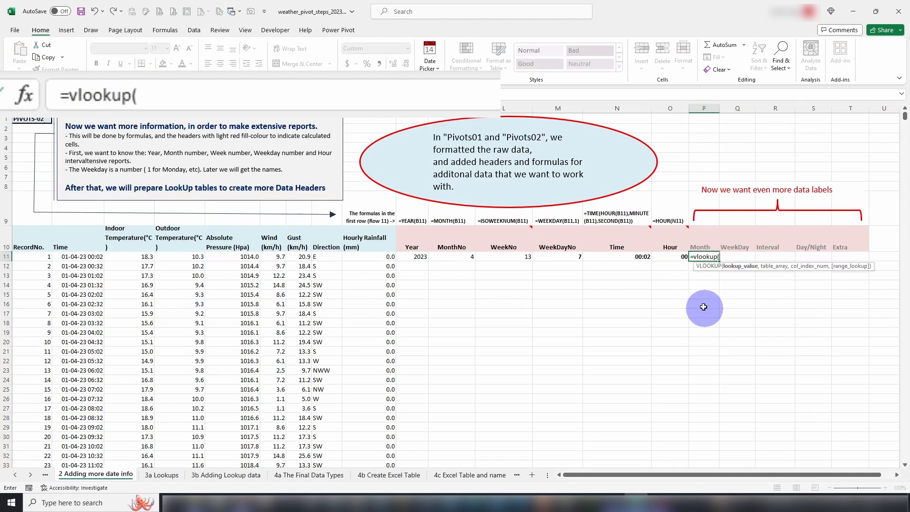
pyautogui.click(471, 256)
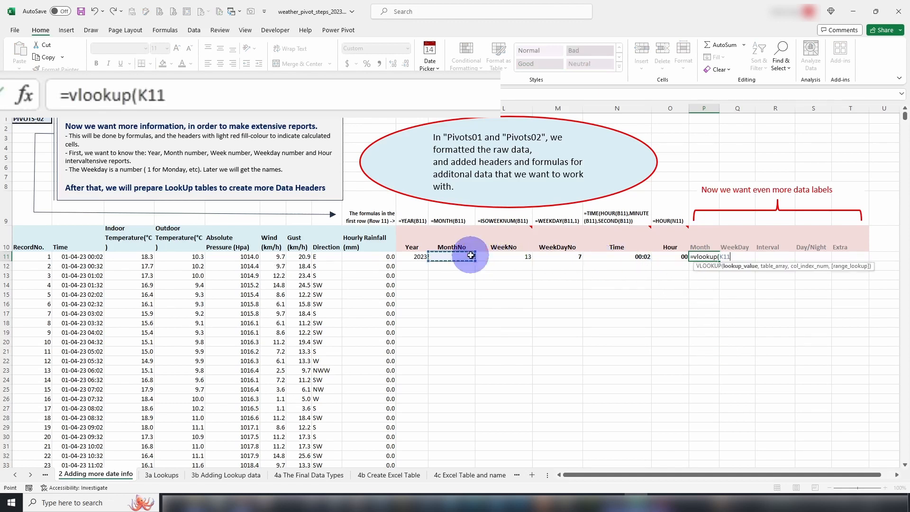
pyautogui.write(',')
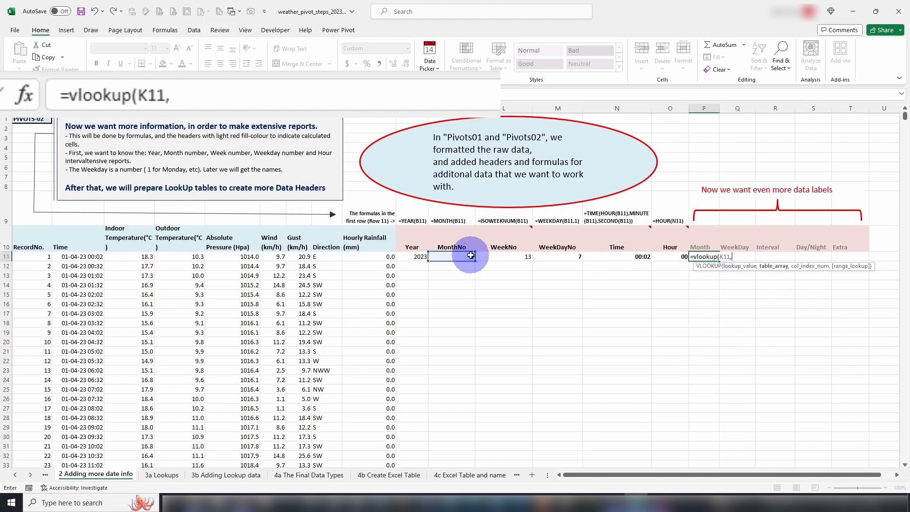
# Step: Complete the Month VLOOKUP with the absolute range $B$22:$C$33 on the 3a Lookups sheet as table array and column index 2
pyautogui.click(172, 476)
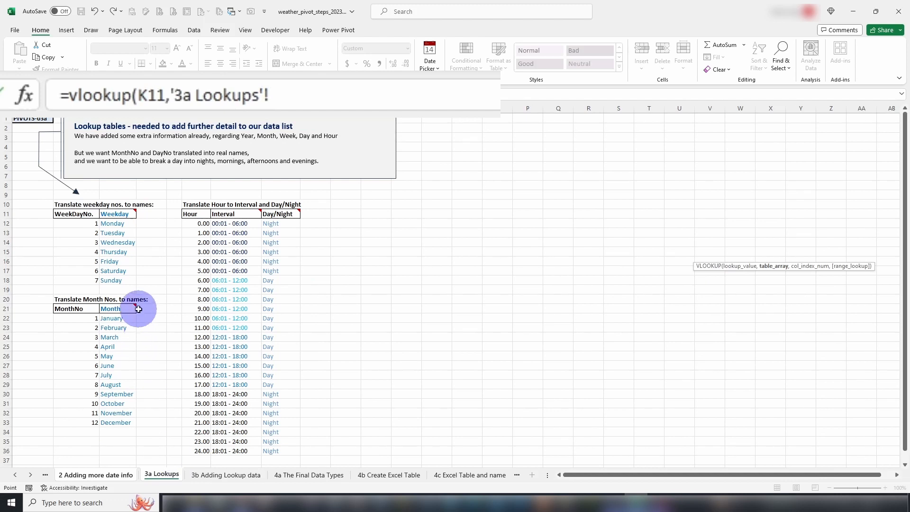
pyautogui.moveTo(73, 319)
pyautogui.mouseDown()
pyautogui.moveTo(122, 348)
pyautogui.moveTo(130, 420)
pyautogui.mouseUp()
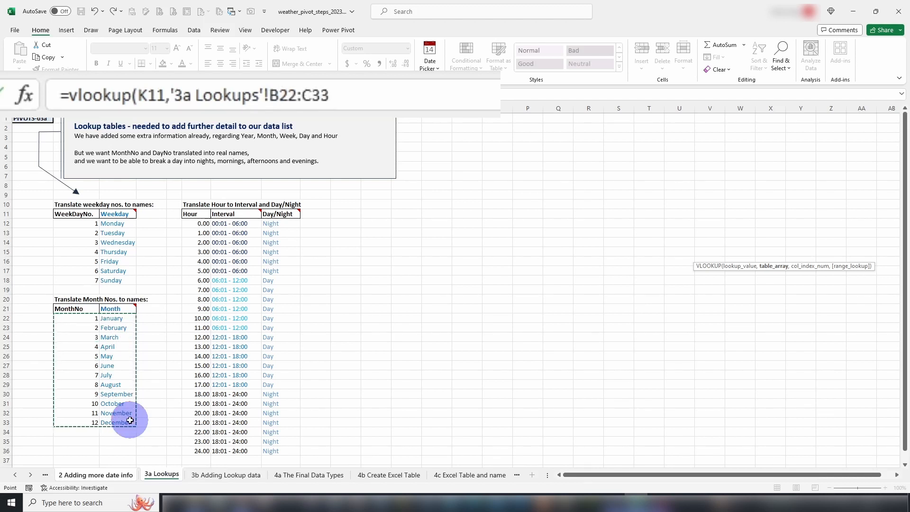
pyautogui.press('F4')
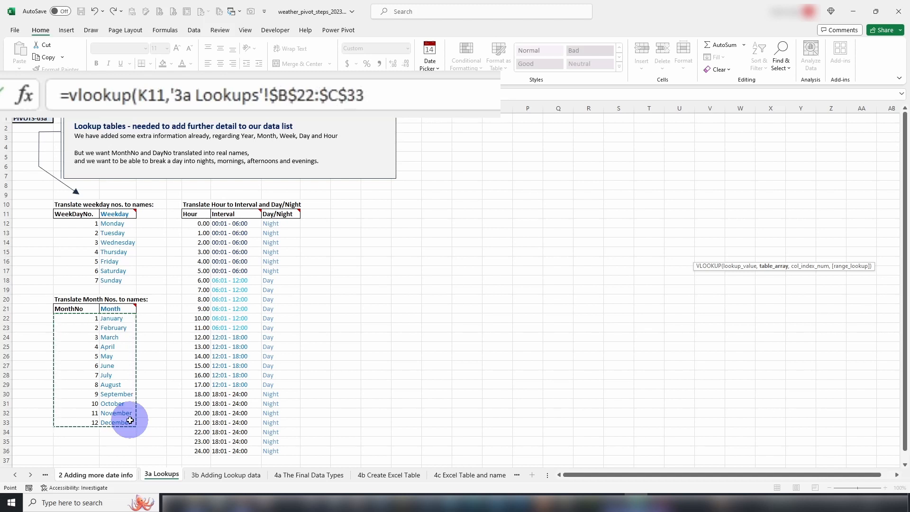
pyautogui.click(443, 95)
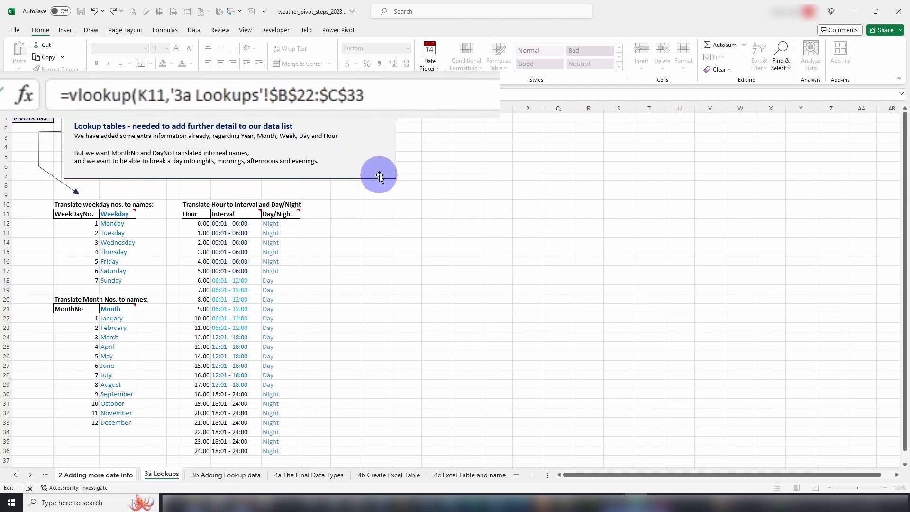
pyautogui.write(',2')
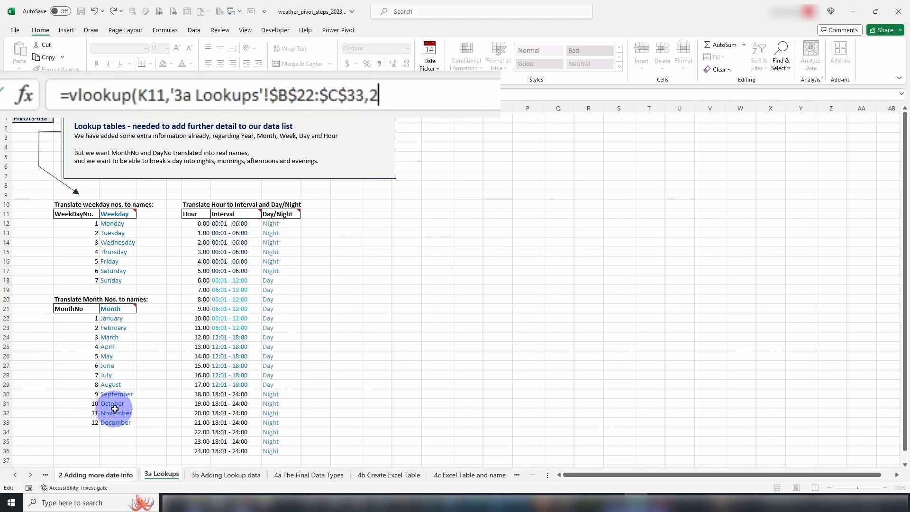
pyautogui.write(')')
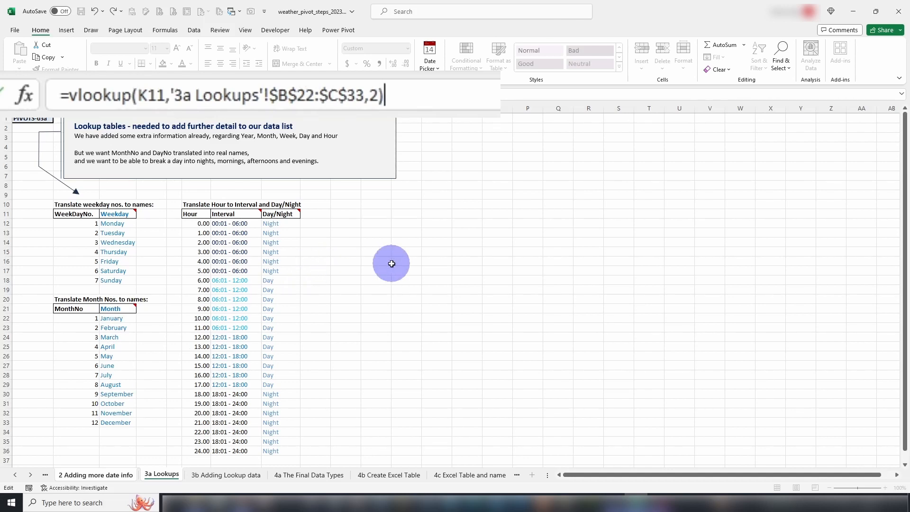
pyautogui.press('Return')
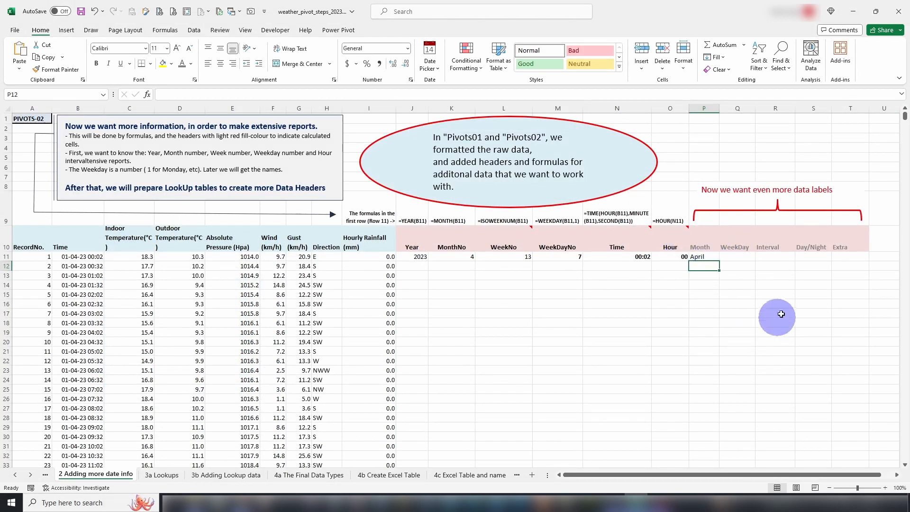
# Step: Start a VLOOKUP formula in WeekDay cell Q11 with WeekDayNo cell M11 as the lookup value
pyautogui.click(742, 257)
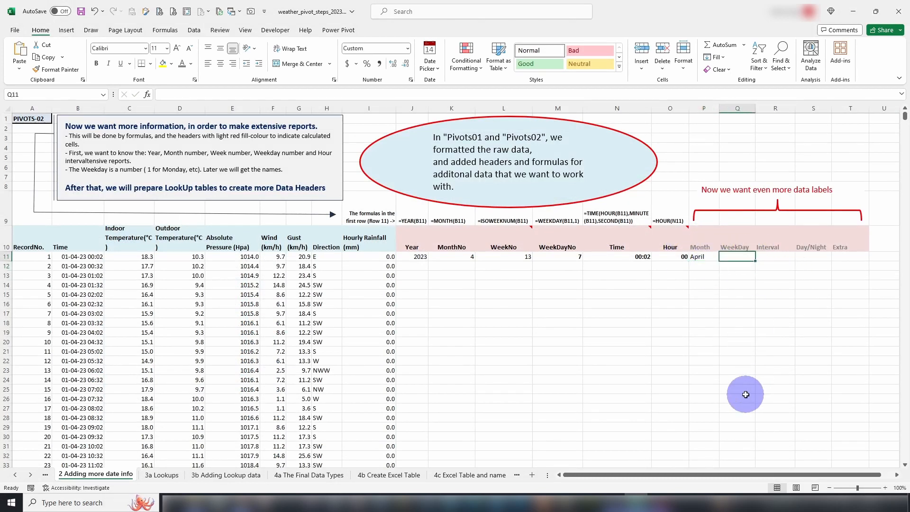
pyautogui.write('=v')
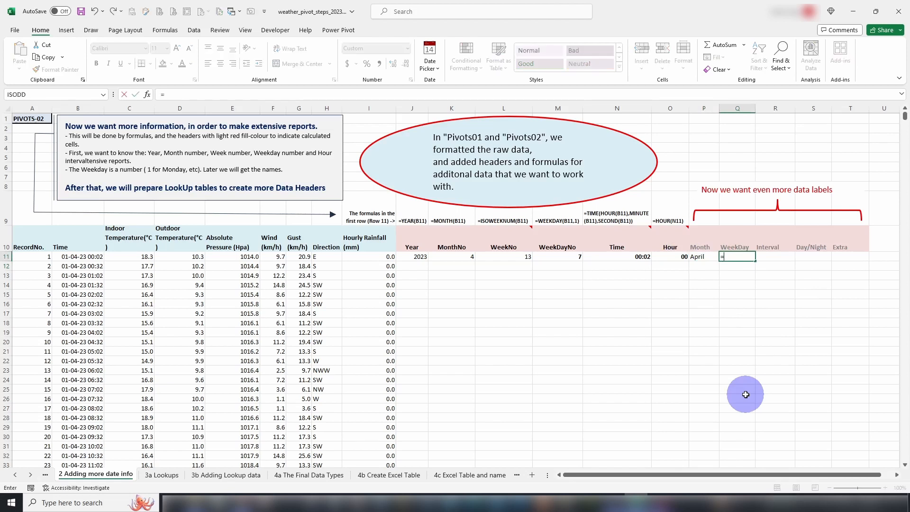
pyautogui.write('ok')
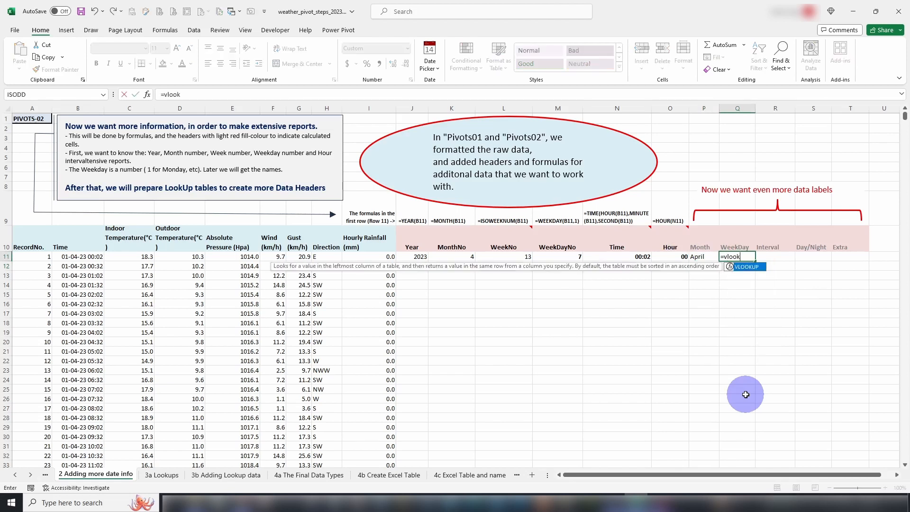
pyautogui.write('up(')
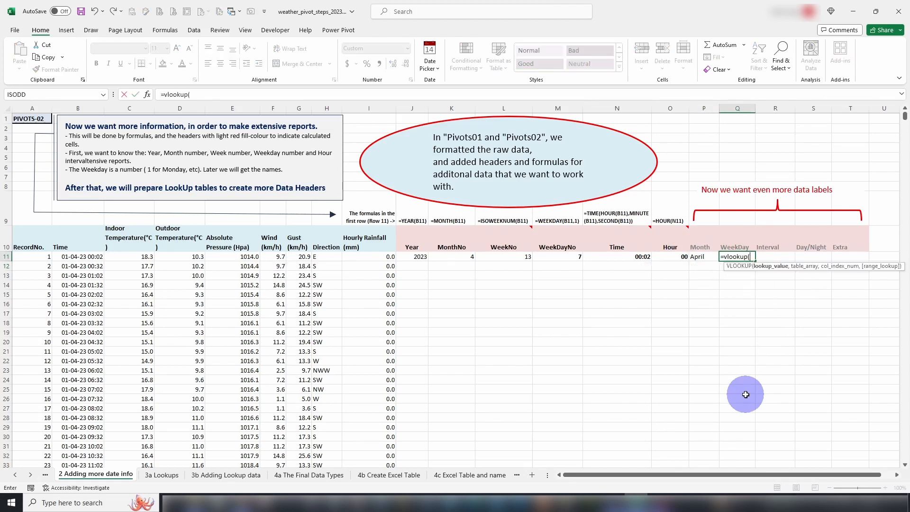
pyautogui.press('Left')
pyautogui.press('Left')
pyautogui.press('Left')
pyautogui.press('Left')
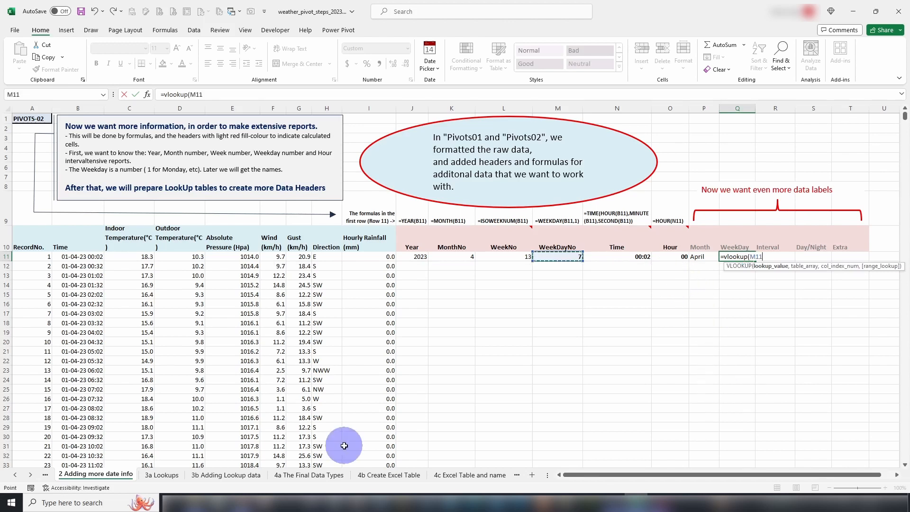
pyautogui.write(',')
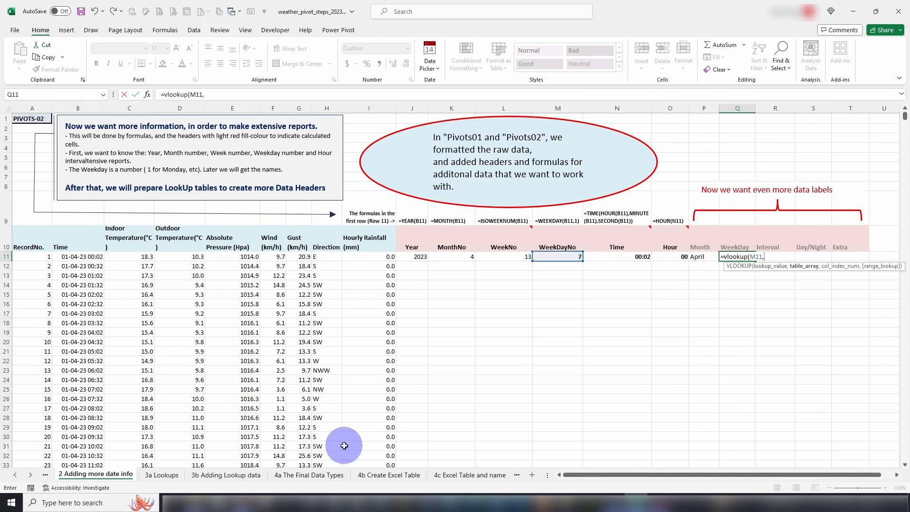
# Step: Complete the WeekDay VLOOKUP with the absolute range $B$12:$C$18 on the 3a Lookups sheet as table array and column index 2
pyautogui.click(173, 477)
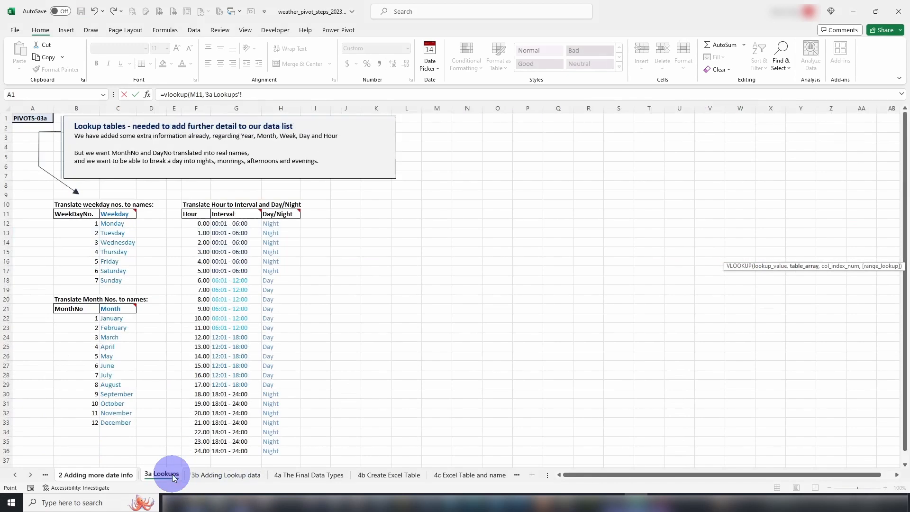
pyautogui.click(92, 226)
pyautogui.moveTo(92, 227); pyautogui.dragTo(130, 279)
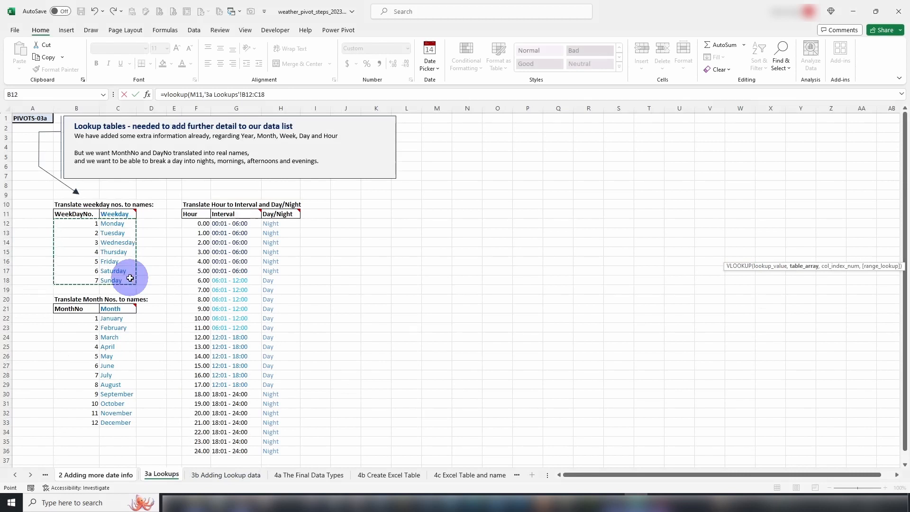
pyautogui.press('F4')
pyautogui.write(',')
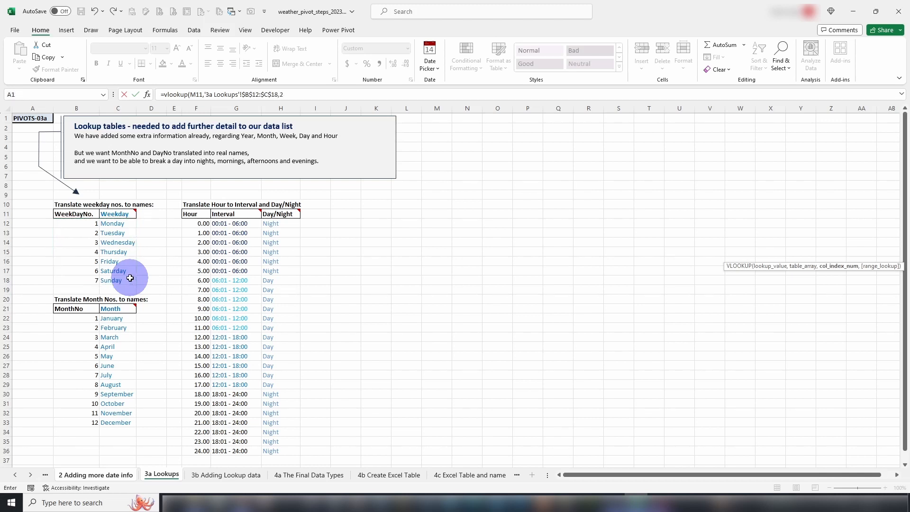
pyautogui.write('2)')
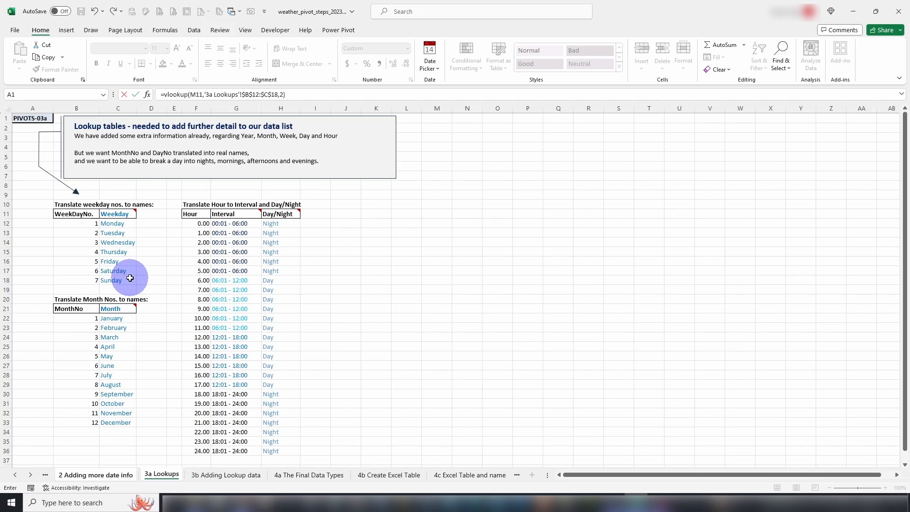
pyautogui.press('Return')
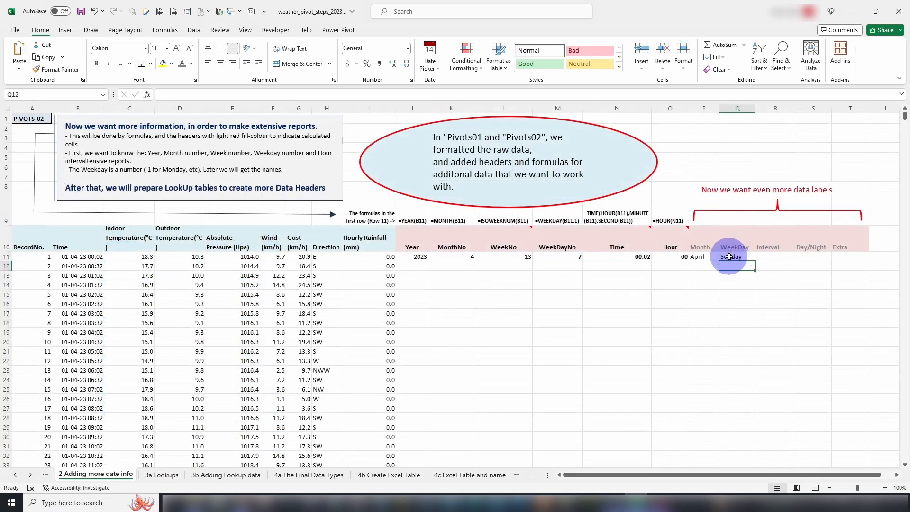
# Step: Start a VLOOKUP formula in Interval cell R11 with Time cell N11 as the lookup value
pyautogui.click(773, 258)
pyautogui.scroll(-1, 755, 379)
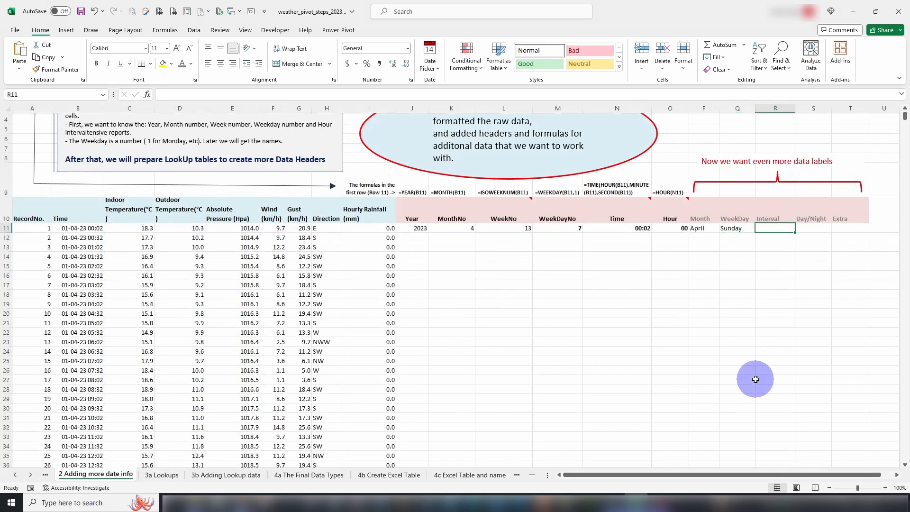
pyautogui.scroll(1, 756, 379)
pyautogui.write('=vlo')
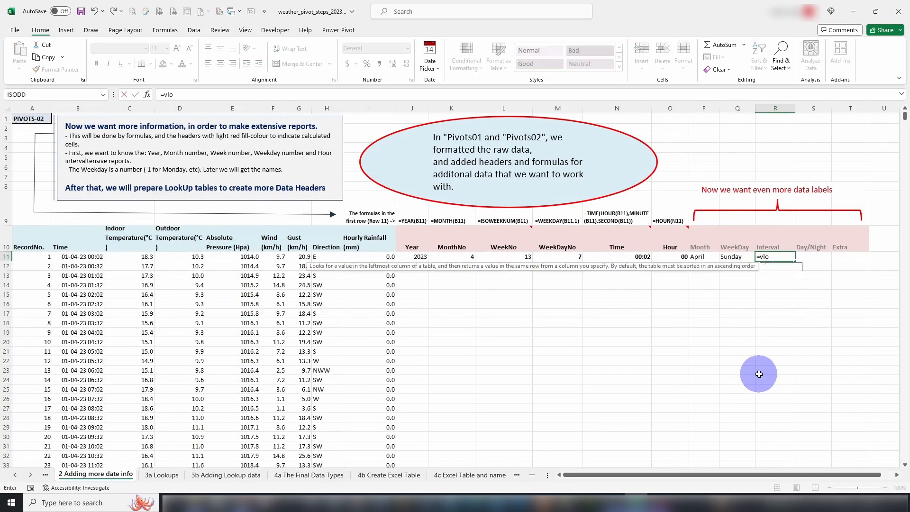
pyautogui.write('okup')
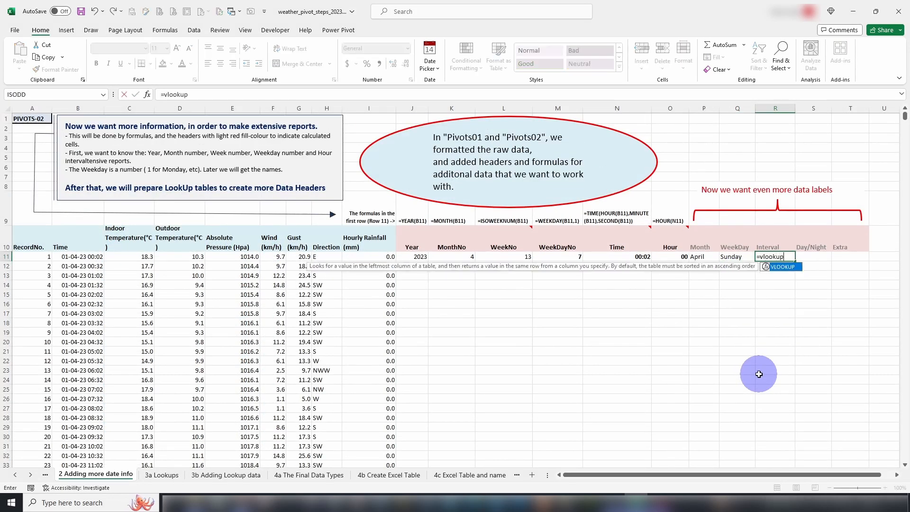
pyautogui.write('(')
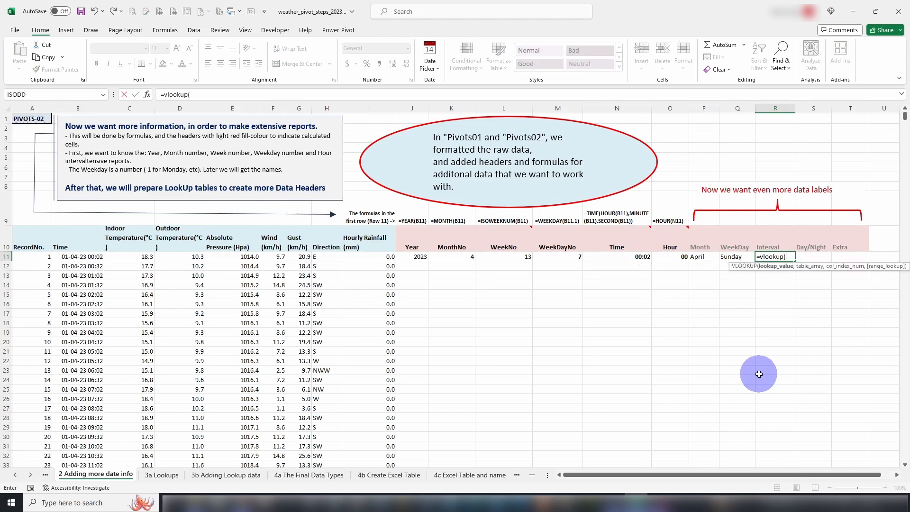
pyautogui.click(640, 256)
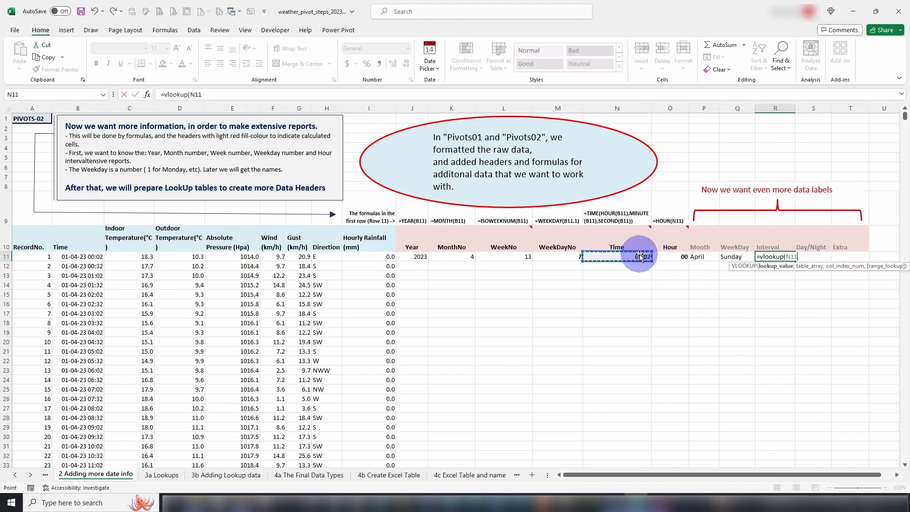
pyautogui.write(',')
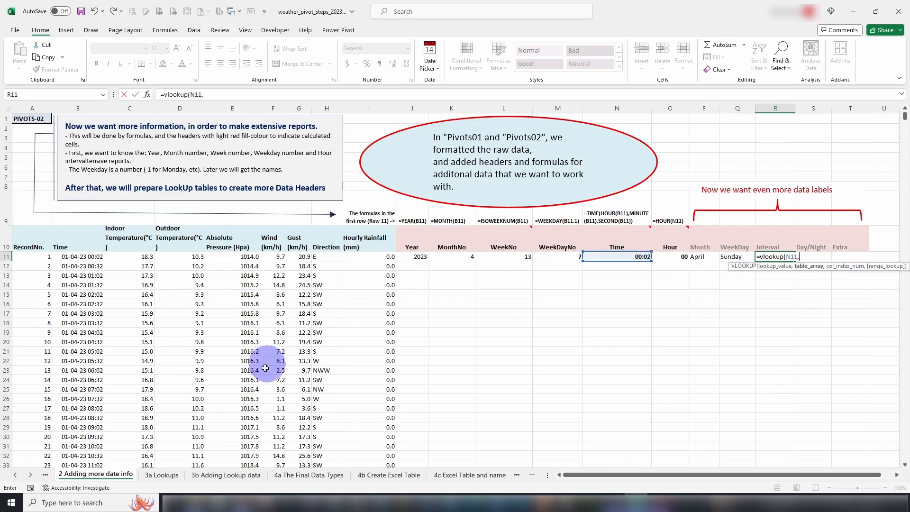
# Step: Complete the Interval VLOOKUP with the absolute range $F$12:$H$36 on the 3a Lookups sheet as table array and column index 2
pyautogui.click(166, 476)
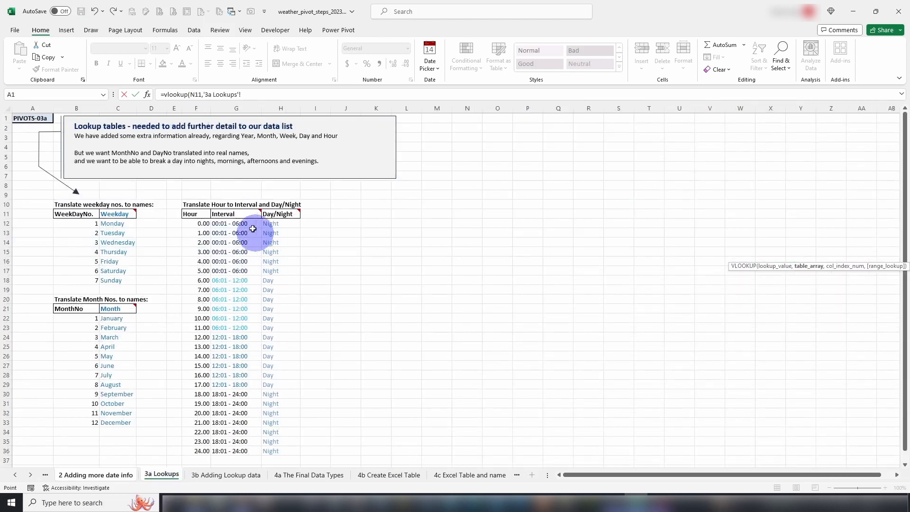
pyautogui.click(202, 225)
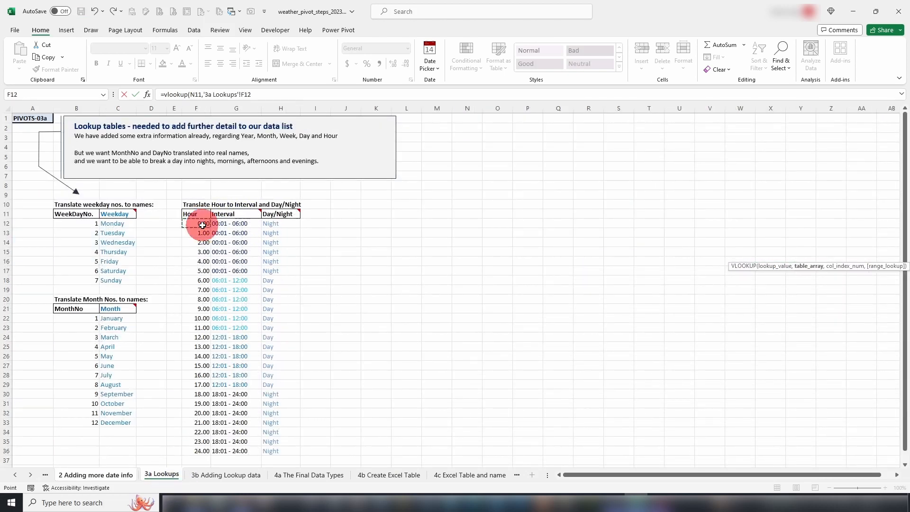
pyautogui.moveTo(203, 225); pyautogui.dragTo(270, 452)
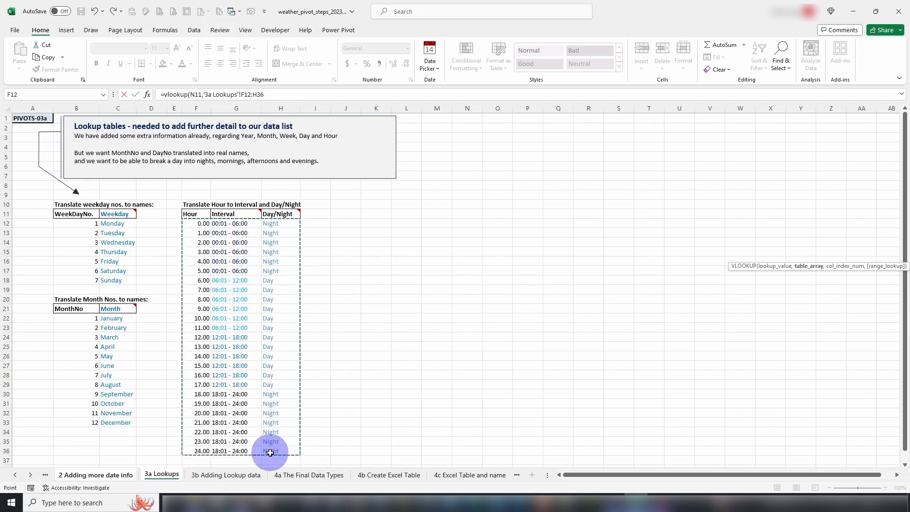
pyautogui.press('F4')
pyautogui.write(',2')
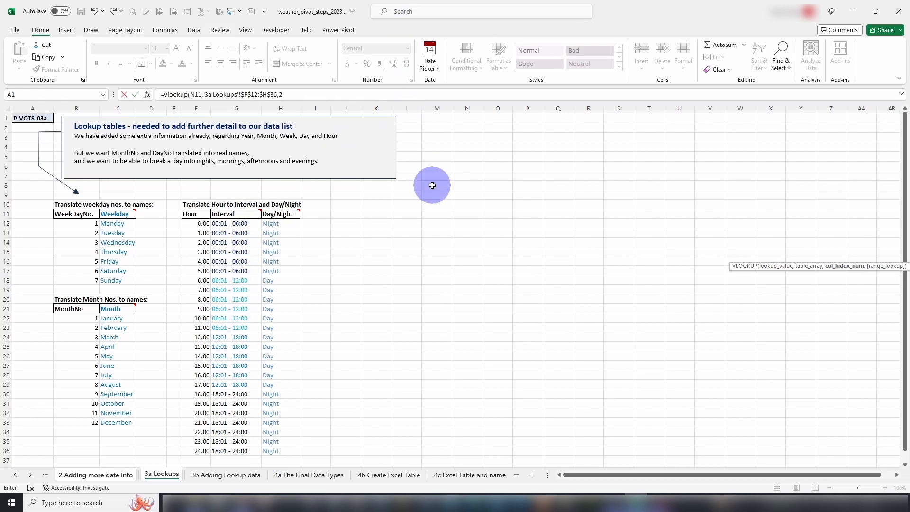
pyautogui.write(')')
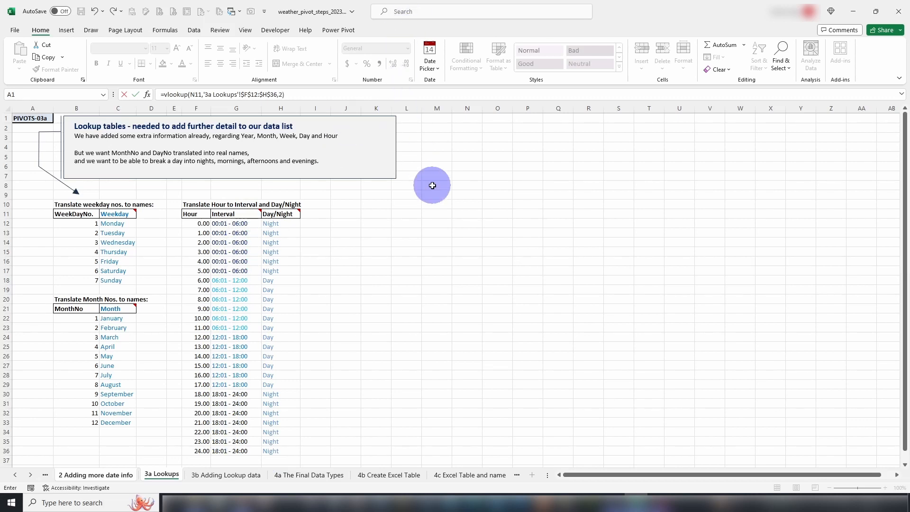
pyautogui.press('Return')
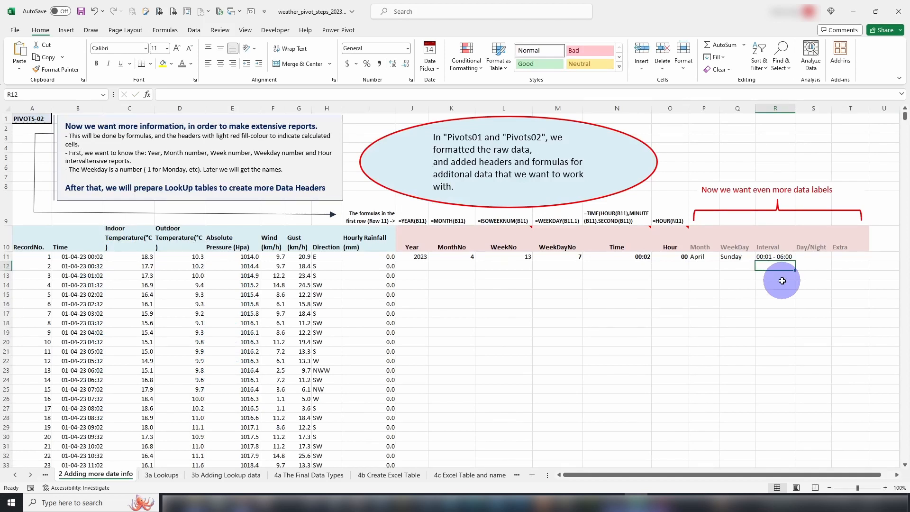
# Step: Start a VLOOKUP formula in Day/Night cell S11 with Time cell N11 as the lookup value
pyautogui.click(812, 264)
pyautogui.click(813, 256)
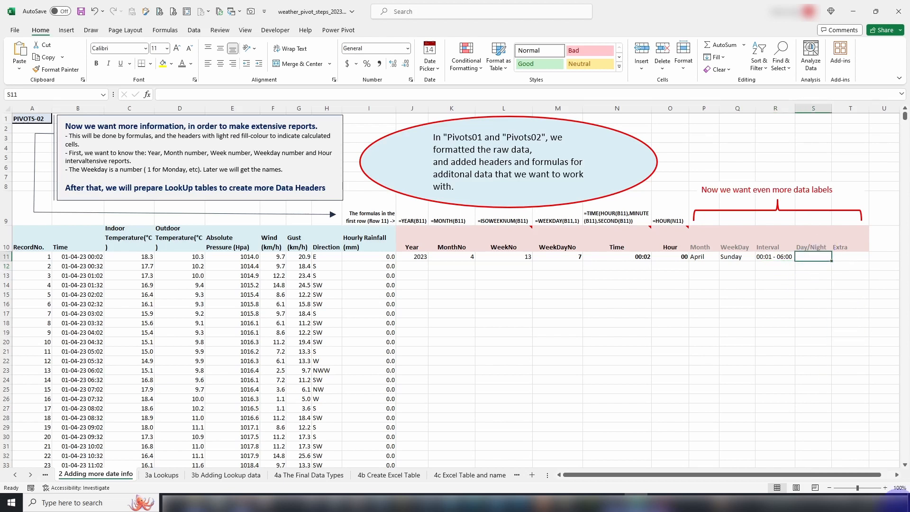
pyautogui.write('=')
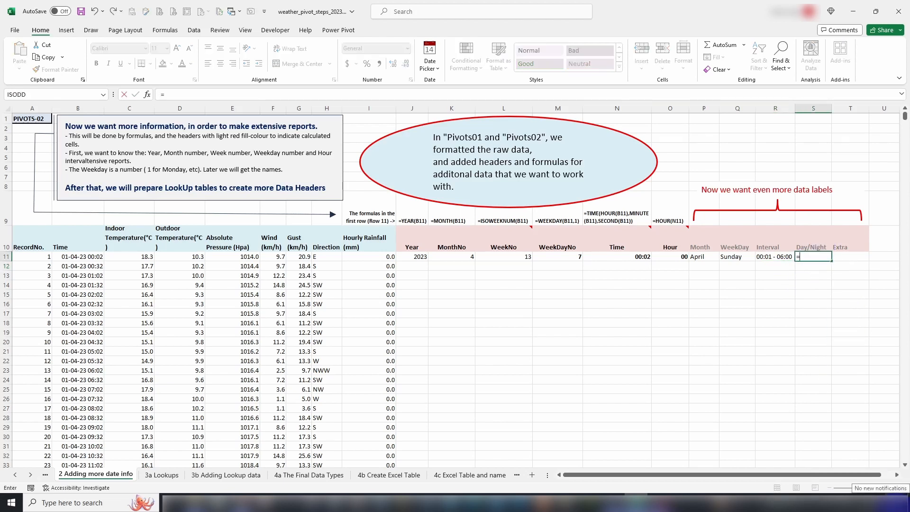
pyautogui.write('vlook')
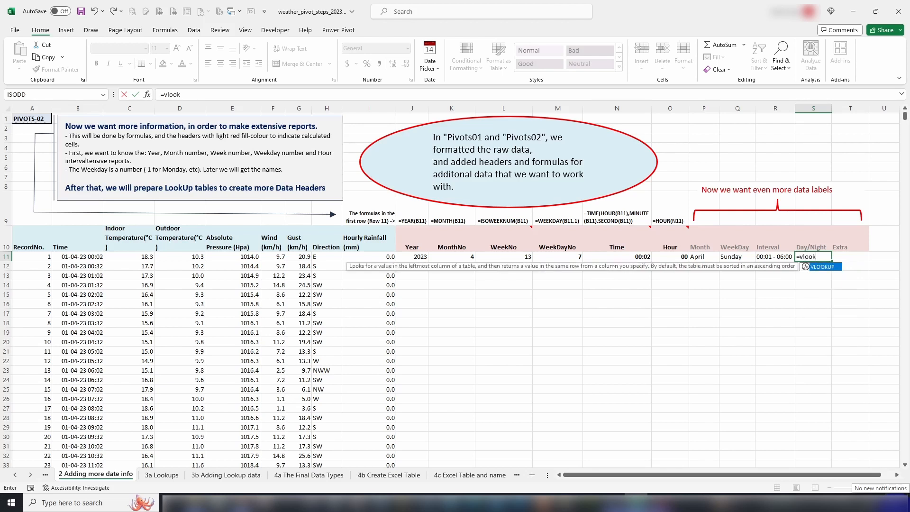
pyautogui.write('up(')
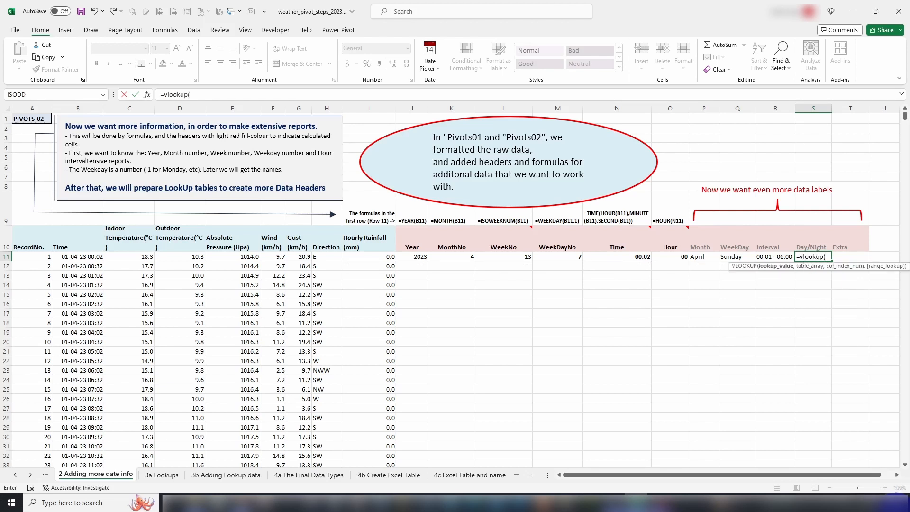
pyautogui.click(637, 256)
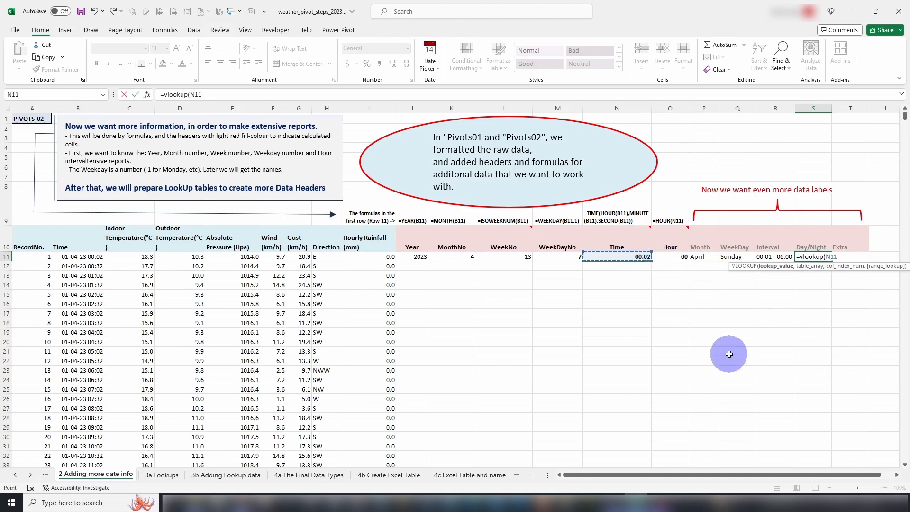
pyautogui.write(',')
# Step: Complete the Day/Night VLOOKUP with the absolute range $F$12:$H$36 on the 3a Lookups sheet as table array and column index 3
pyautogui.click(161, 475)
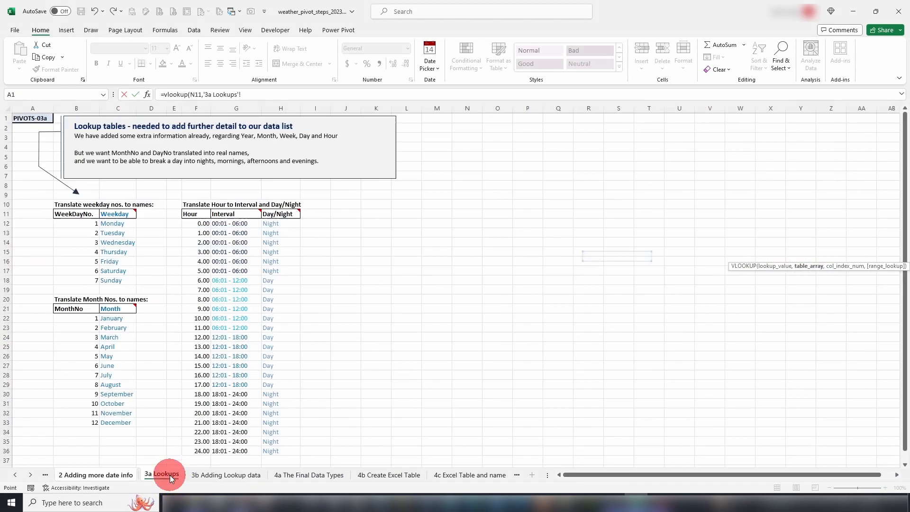
pyautogui.moveTo(196, 224)
pyautogui.mouseDown()
pyautogui.moveTo(274, 297)
pyautogui.moveTo(263, 447)
pyautogui.mouseUp()
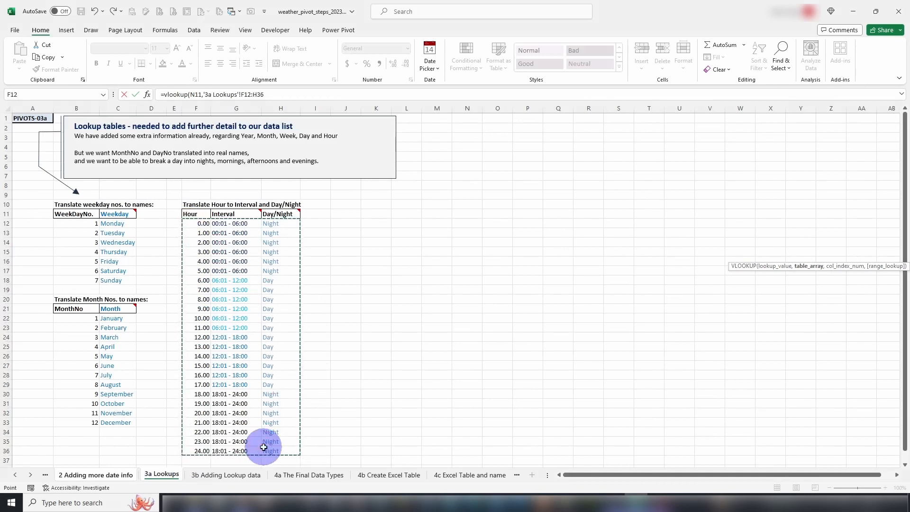
pyautogui.press('F4')
pyautogui.write(',')
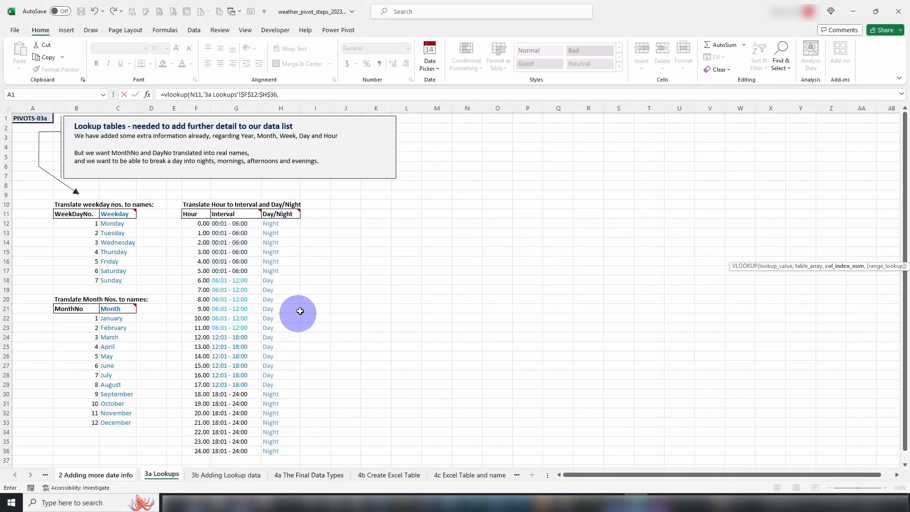
pyautogui.write('3')
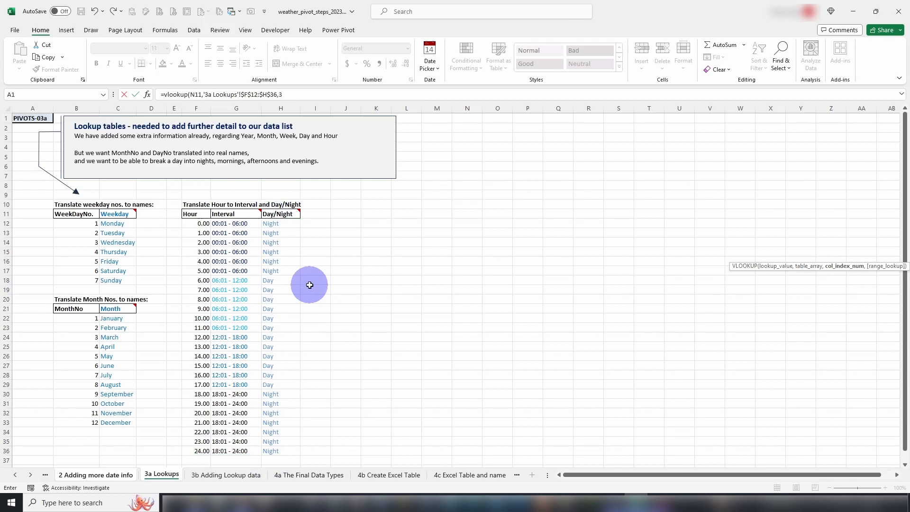
pyautogui.write(')')
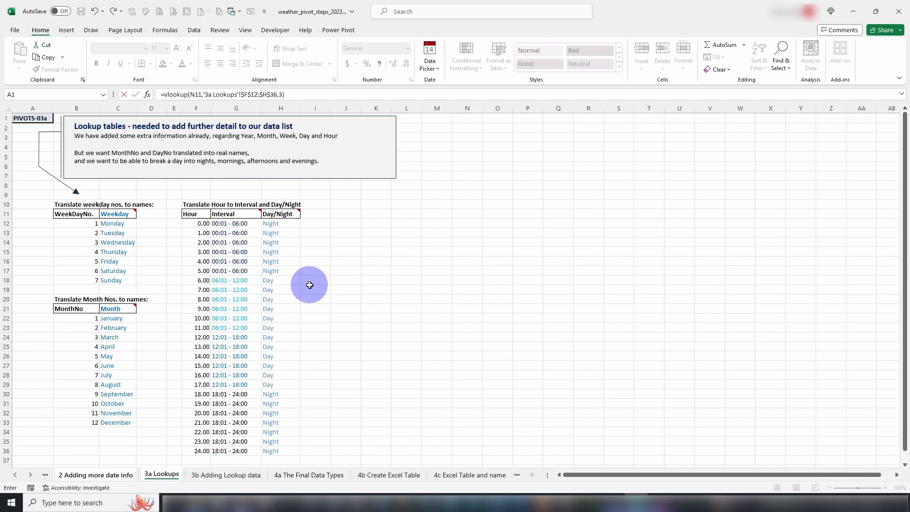
pyautogui.press('Return')
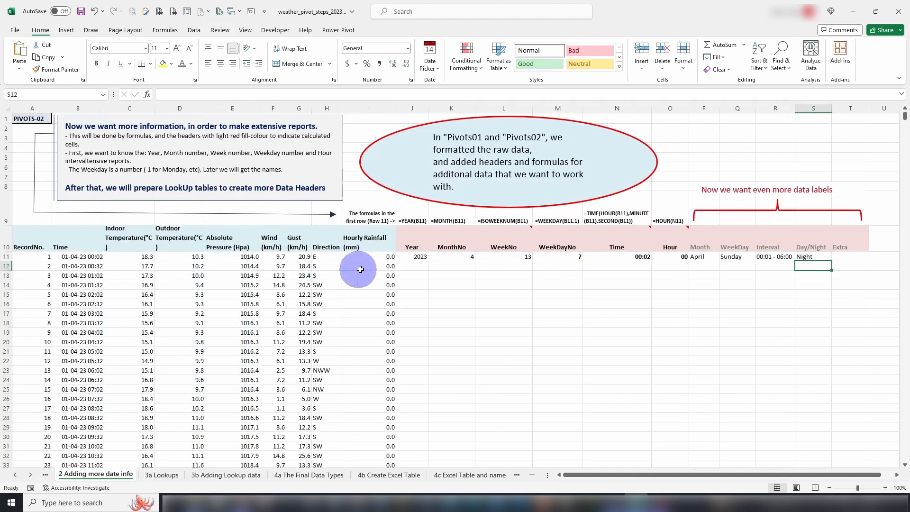
pyautogui.click(818, 258)
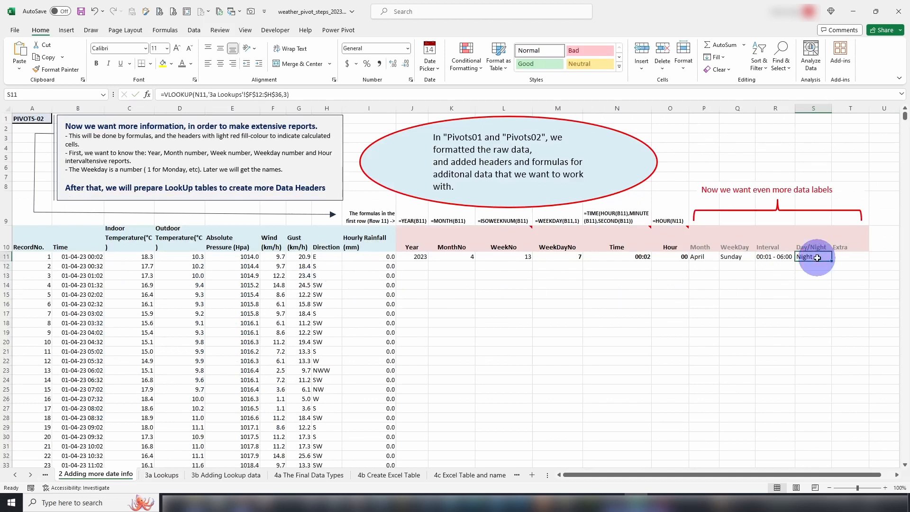